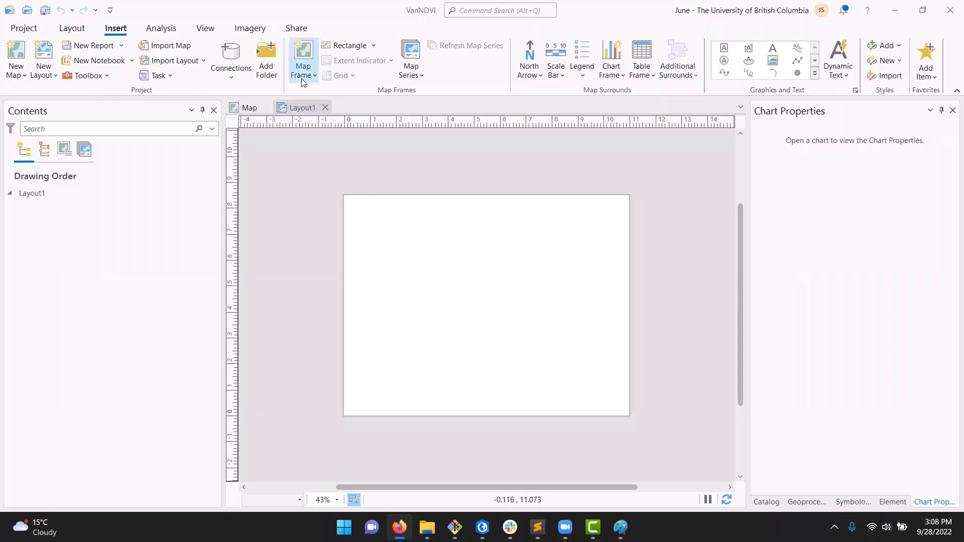
# Insert a map frame of the 1:185,251 map on the layout page, about 6 in wide and 6.9 in high
pyautogui.click(302, 76)
pyautogui.click(427, 162)
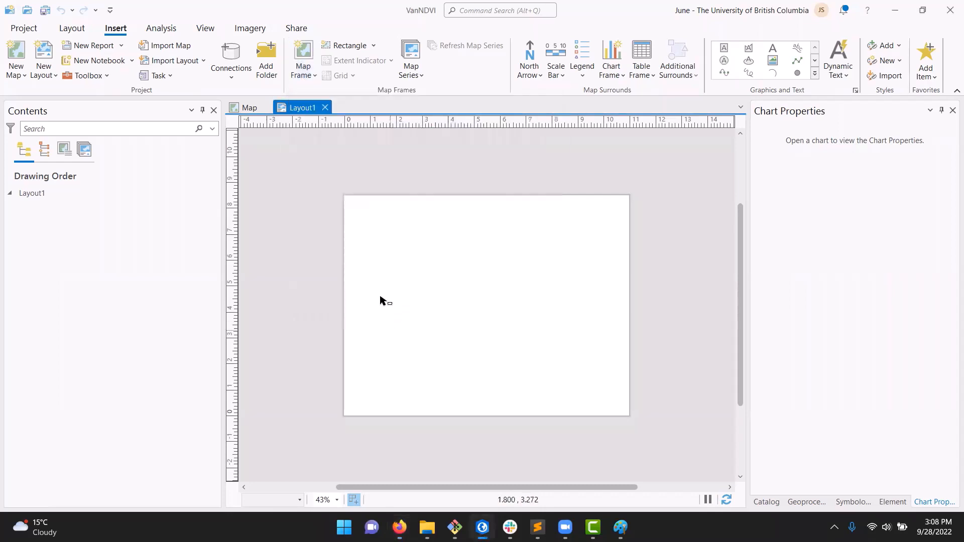
pyautogui.moveTo(355, 208); pyautogui.dragTo(510, 386)
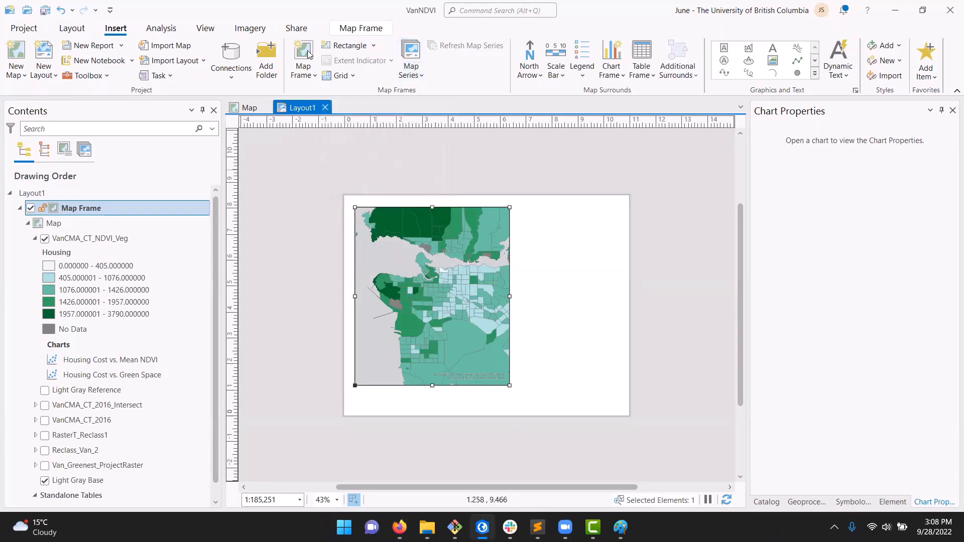
pyautogui.click(303, 70)
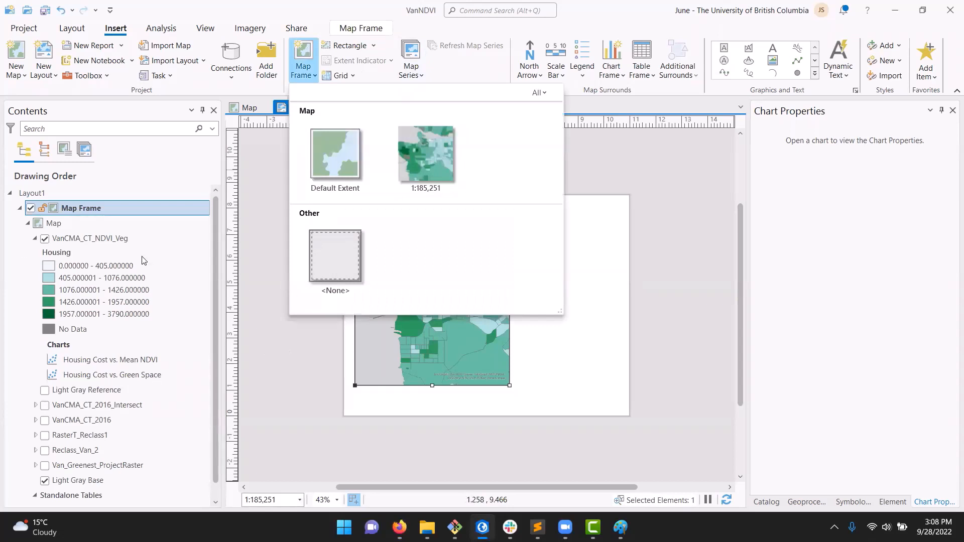
pyautogui.click(264, 300)
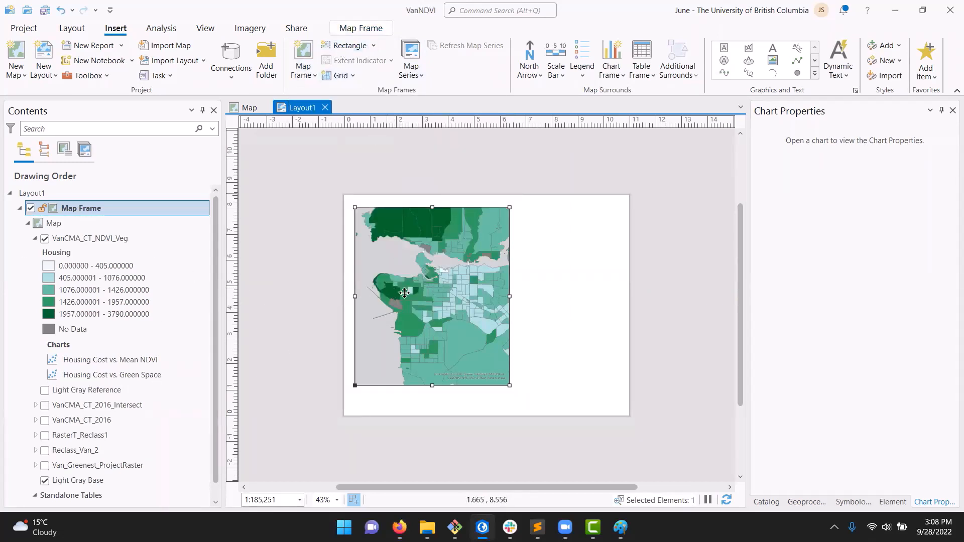
# Activate the map frame, zoom it to the extent of the VanCMA_CT_NDVI_Veg layer, and return to the layout
pyautogui.click(362, 30)
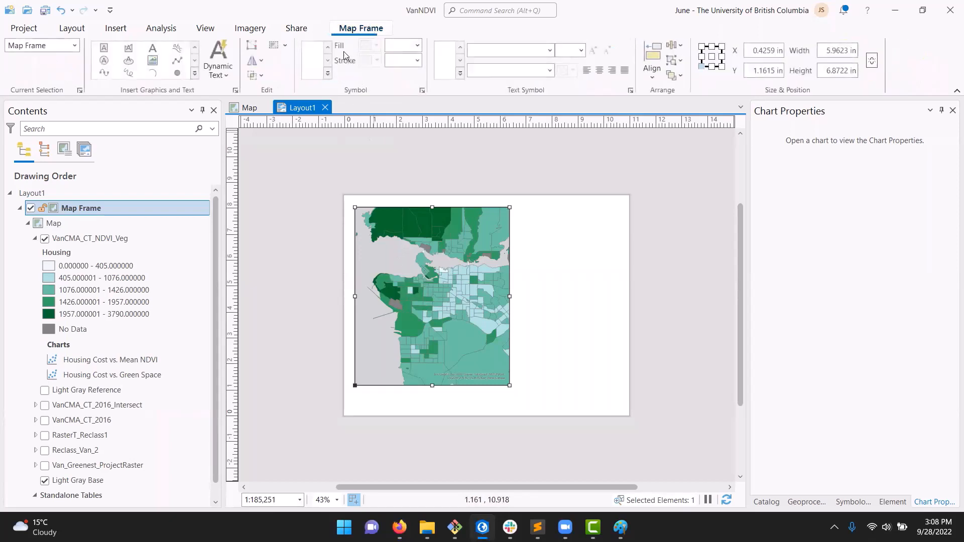
pyautogui.click(72, 28)
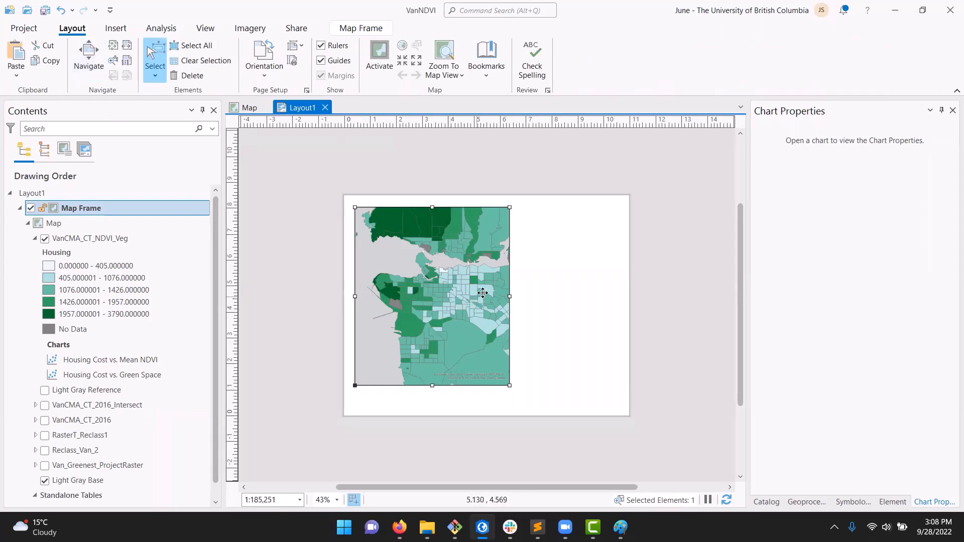
pyautogui.click(379, 56)
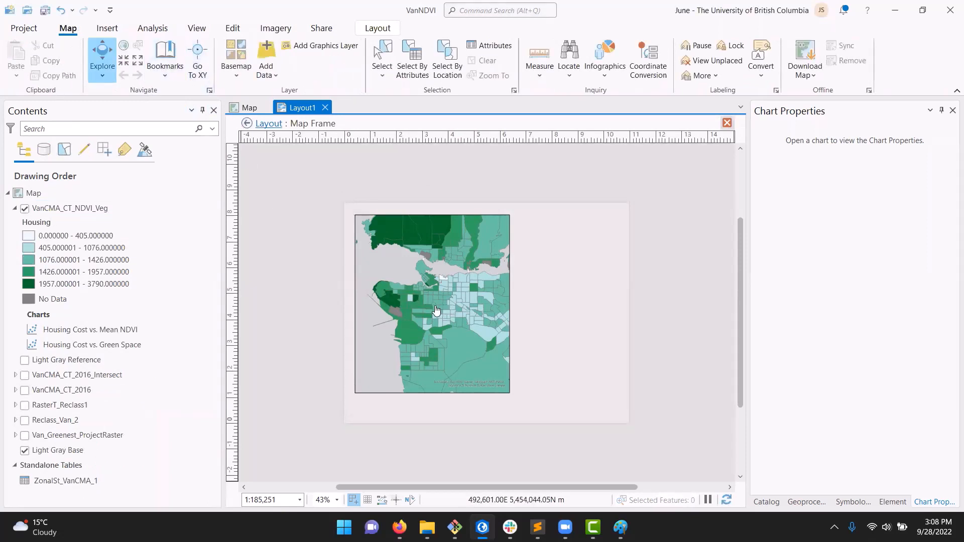
pyautogui.rightClick(66, 208)
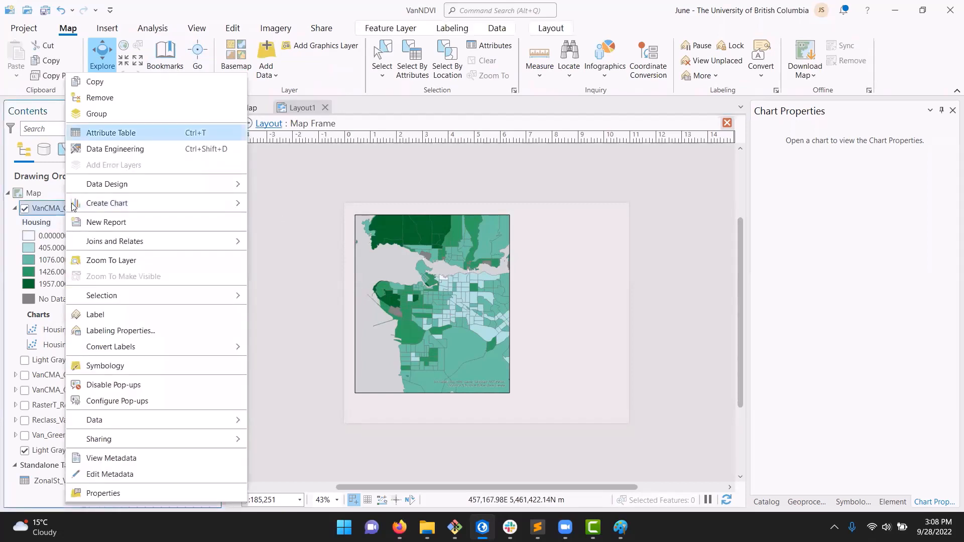
pyautogui.click(147, 257)
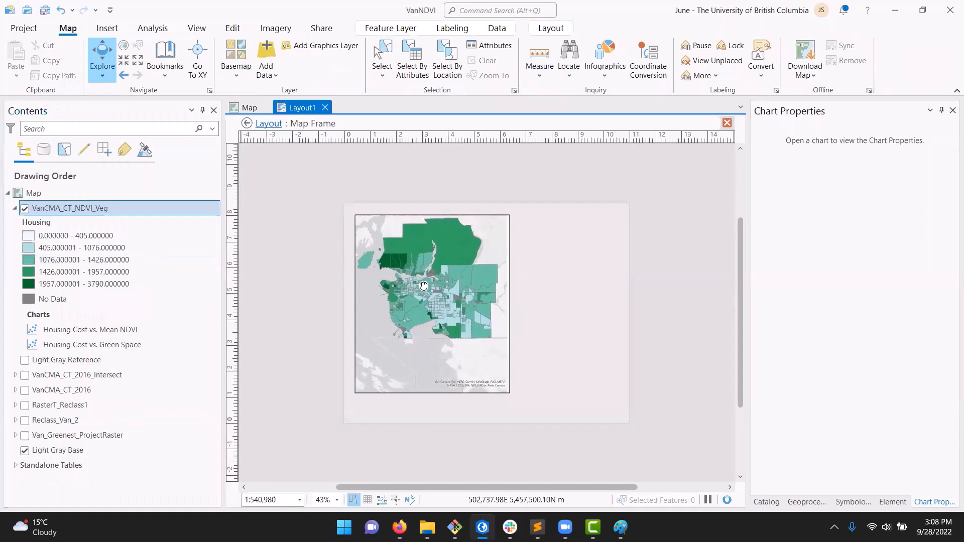
pyautogui.scroll(3, 427, 321)
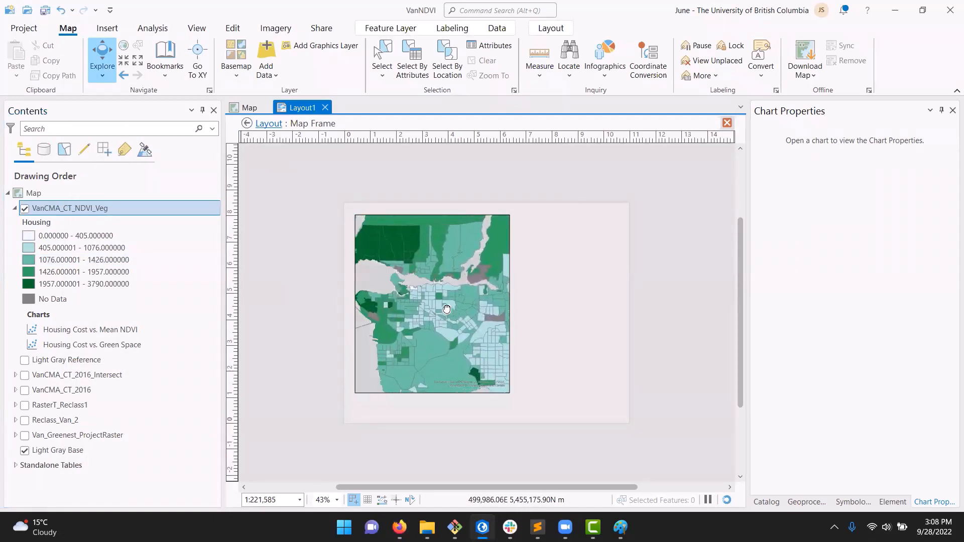
pyautogui.moveTo(438, 307); pyautogui.dragTo(449, 299)
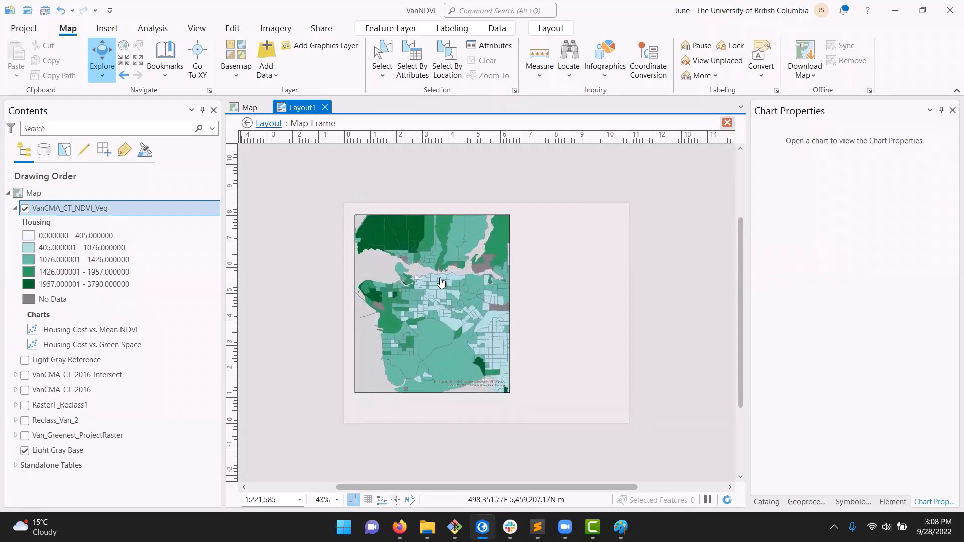
pyautogui.rightClick(118, 210)
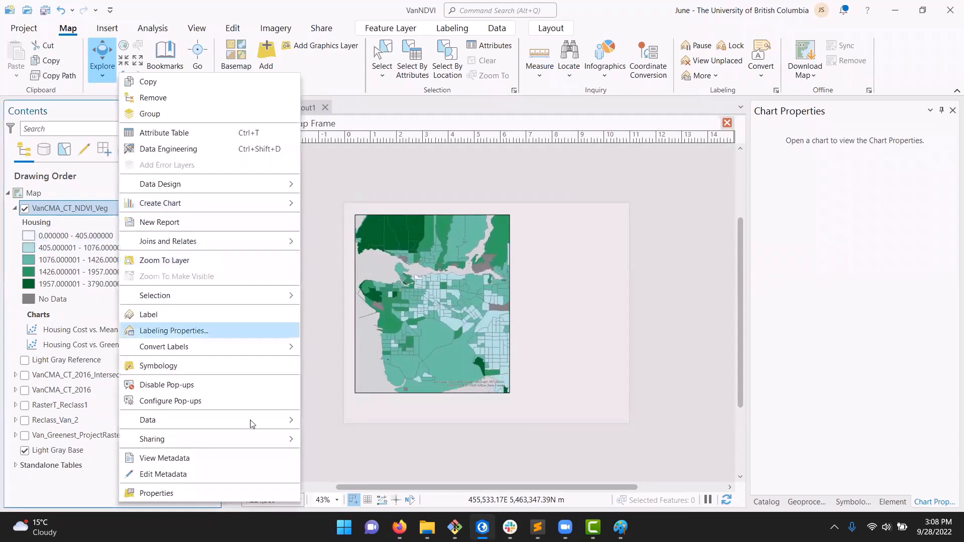
pyautogui.click(224, 260)
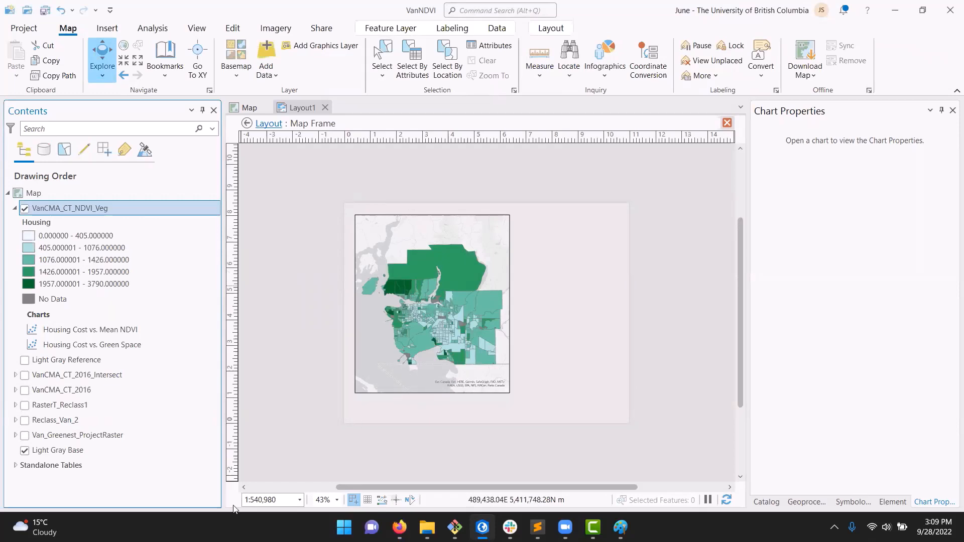
pyautogui.click(268, 124)
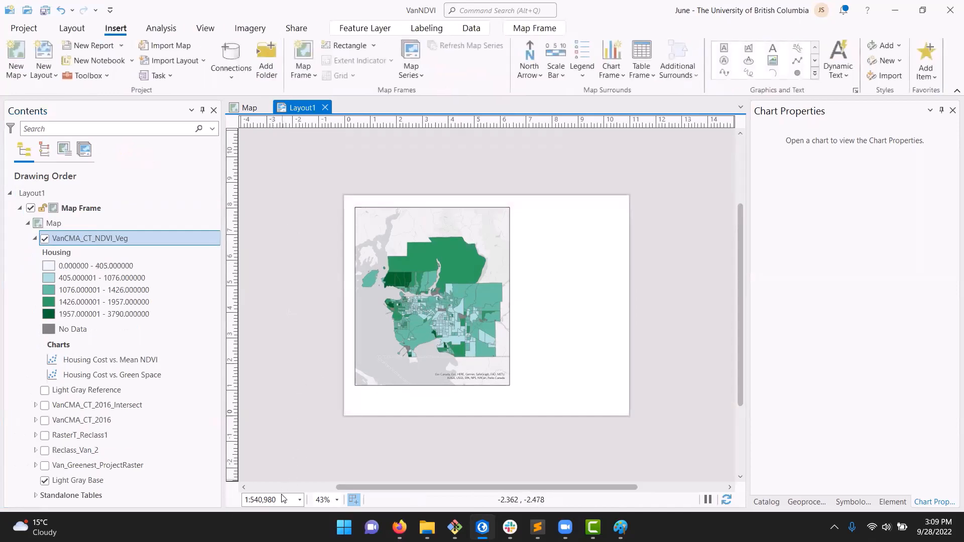
# Set the map frame's scale to 1:500,000
pyautogui.click(282, 500)
pyautogui.click(283, 501)
pyautogui.moveTo(263, 500); pyautogui.dragTo(273, 499)
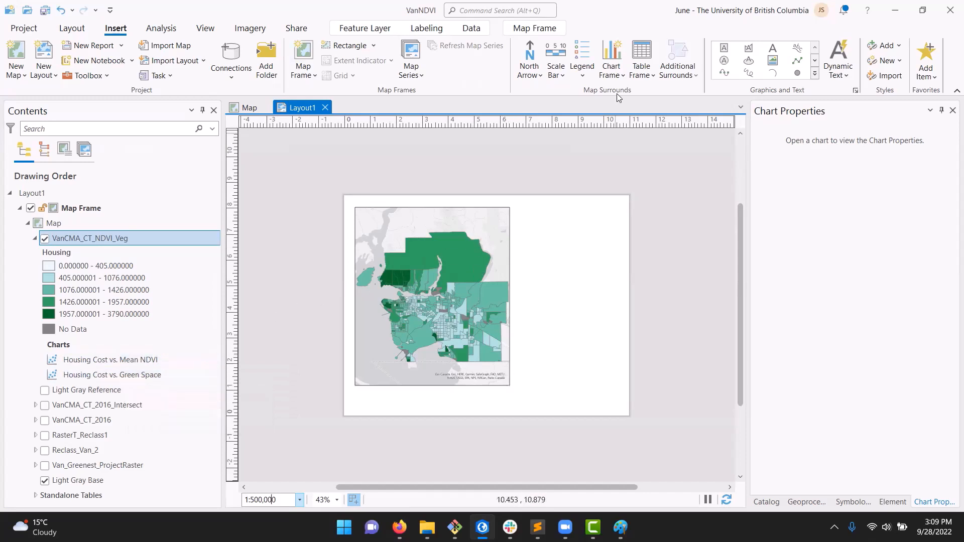
# Insert the Housing Cost vs. Mean NDVI chart beside the map's upper half, about 4.1 in wide and 3 in high
pyautogui.click(611, 71)
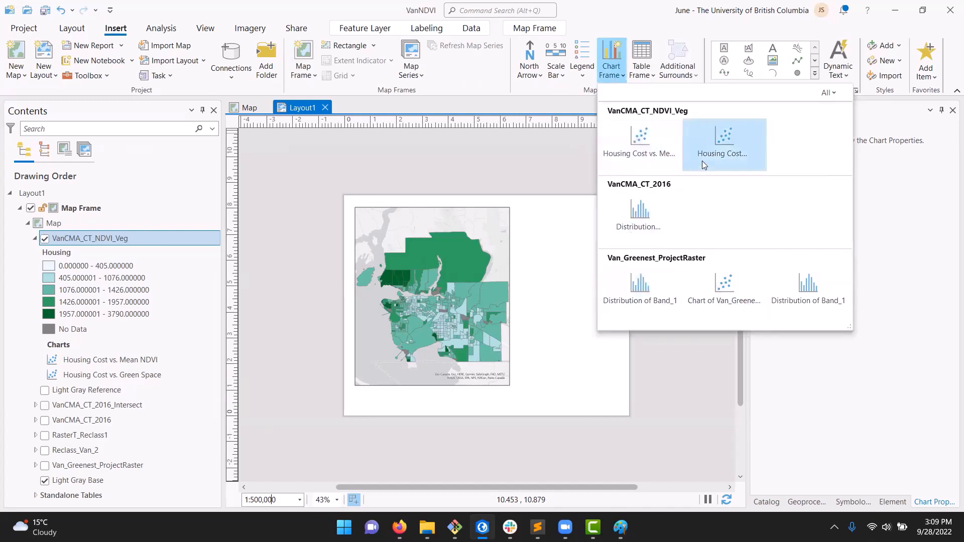
pyautogui.click(641, 136)
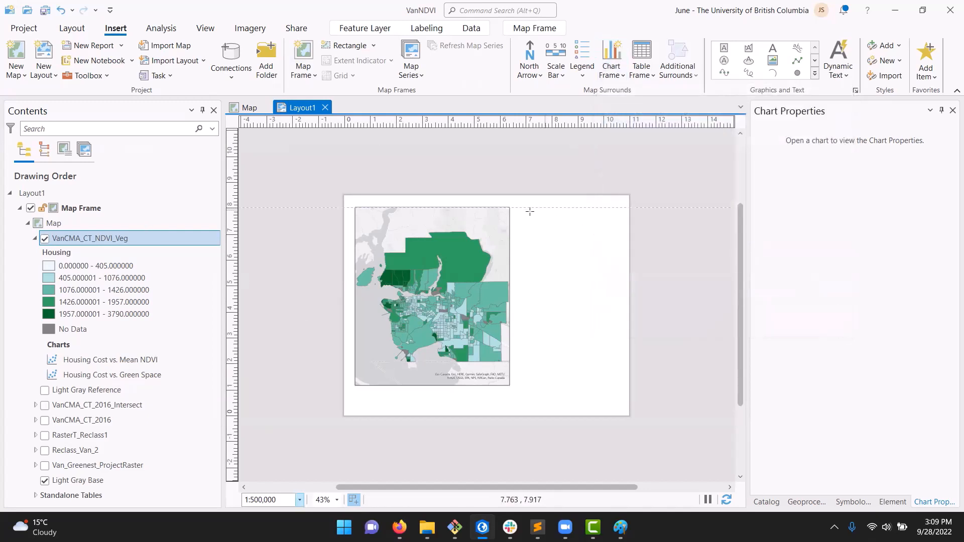
pyautogui.moveTo(515, 207); pyautogui.dragTo(622, 286)
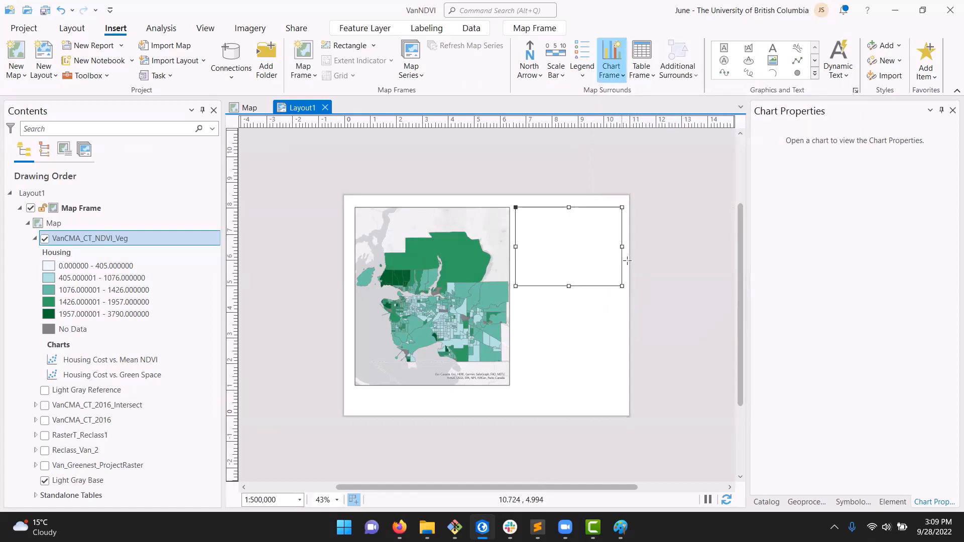
# Insert the Housing Cost vs. Green Space chart below the Mean NDVI chart, about 4.1 in wide and 3.4 in high
pyautogui.click(612, 70)
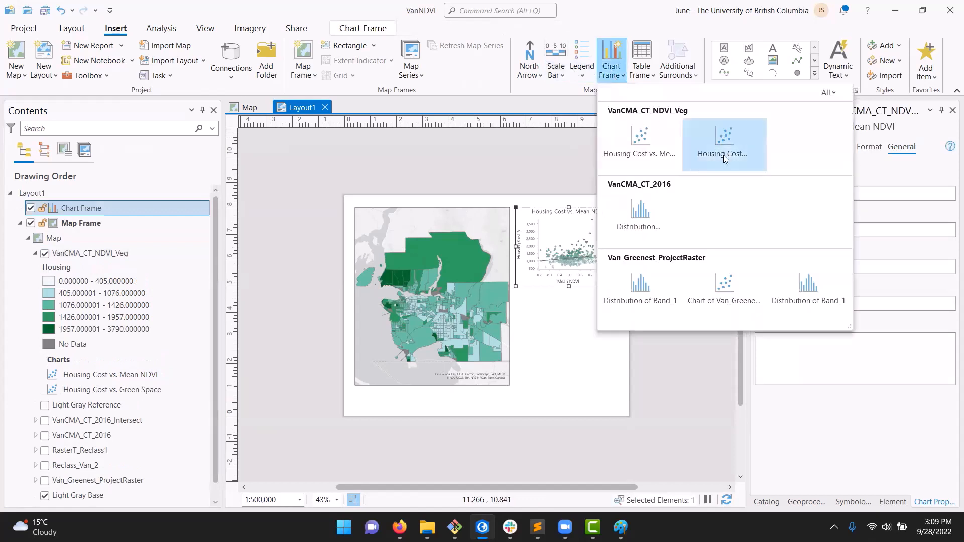
pyautogui.click(723, 151)
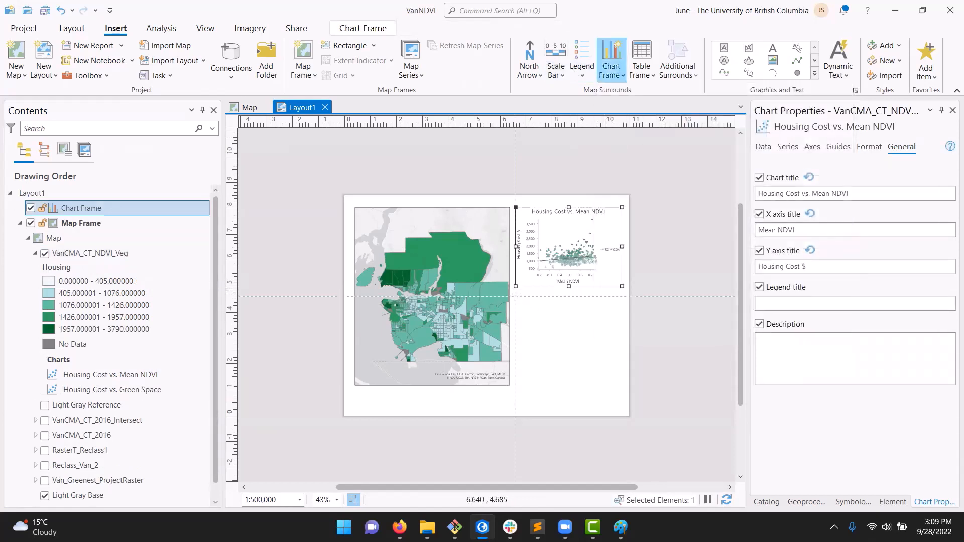
pyautogui.moveTo(534, 315); pyautogui.dragTo(625, 386)
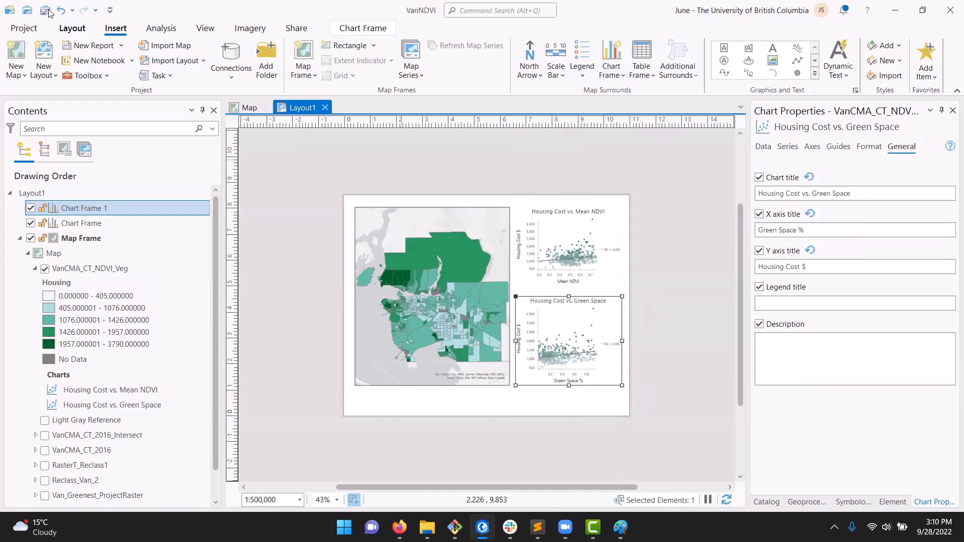
# Set the Housing Cost vs. Mean NDVI chart frame's width to 4 in and its height to 3 in
pyautogui.click(66, 30)
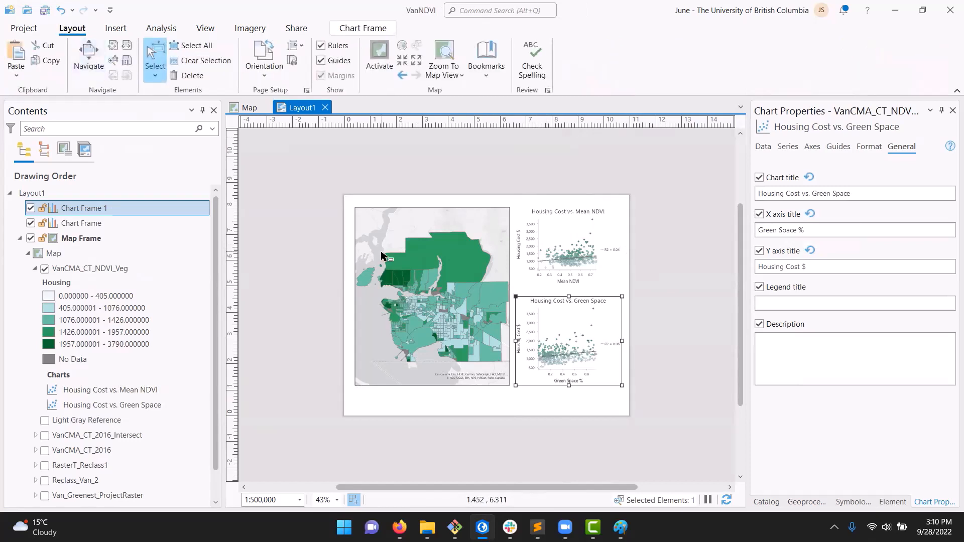
pyautogui.click(548, 277)
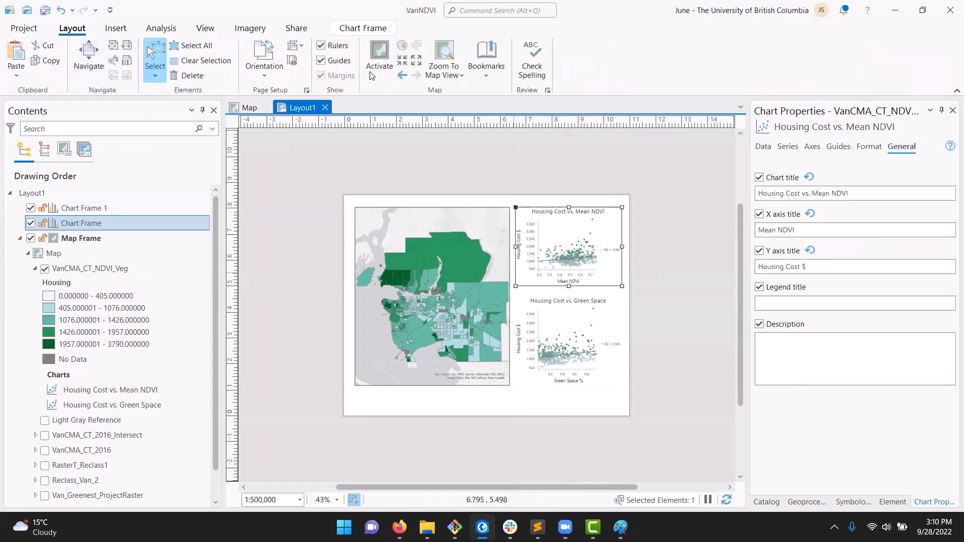
pyautogui.click(360, 28)
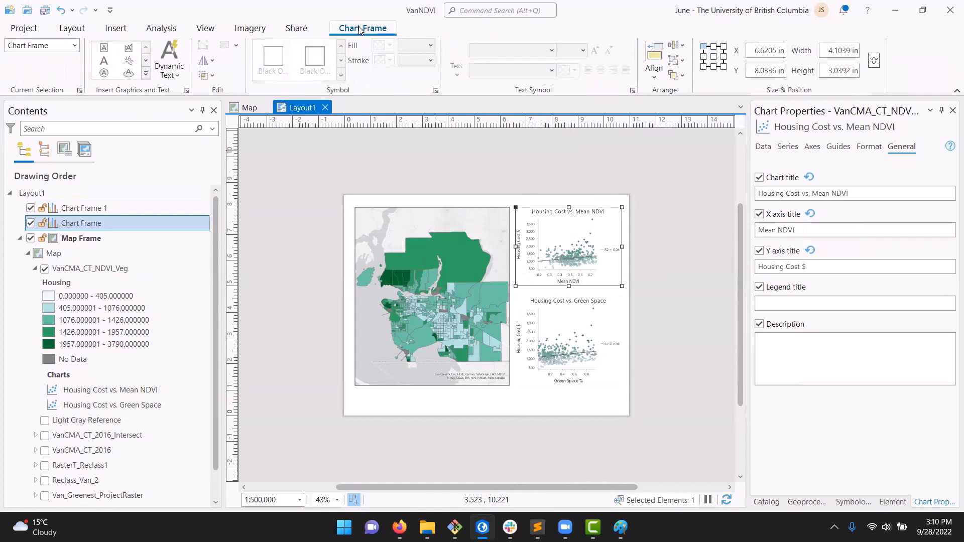
pyautogui.click(553, 335)
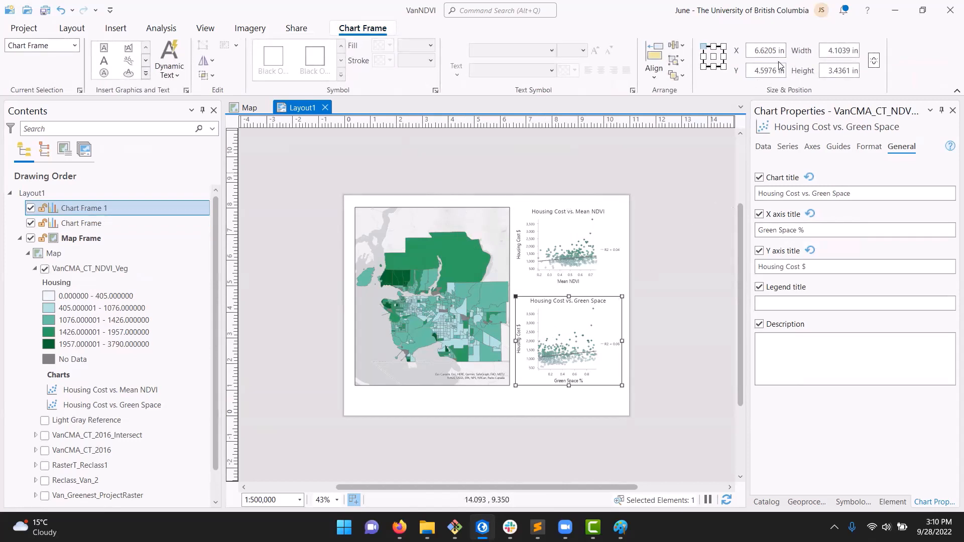
pyautogui.click(572, 259)
pyautogui.click(592, 351)
pyautogui.click(577, 267)
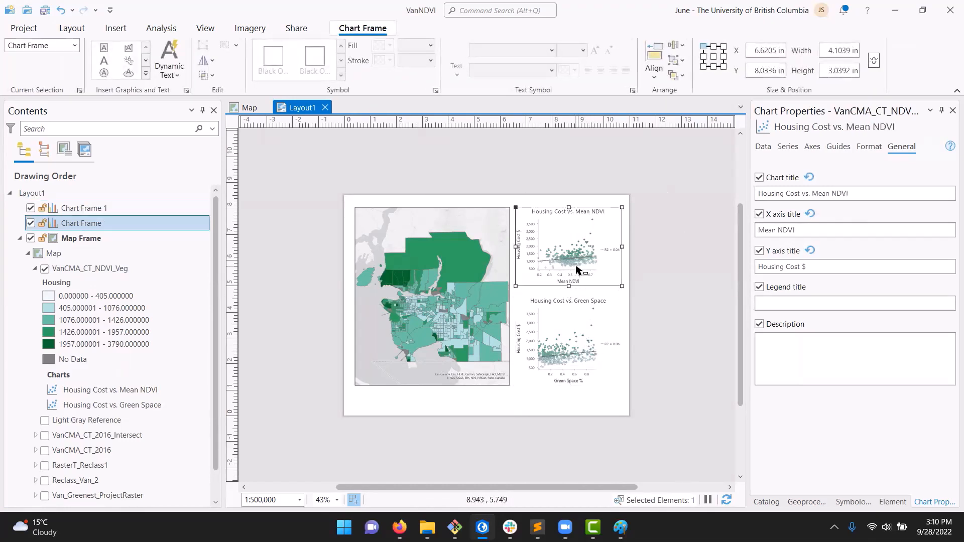
pyautogui.doubleClick(841, 52)
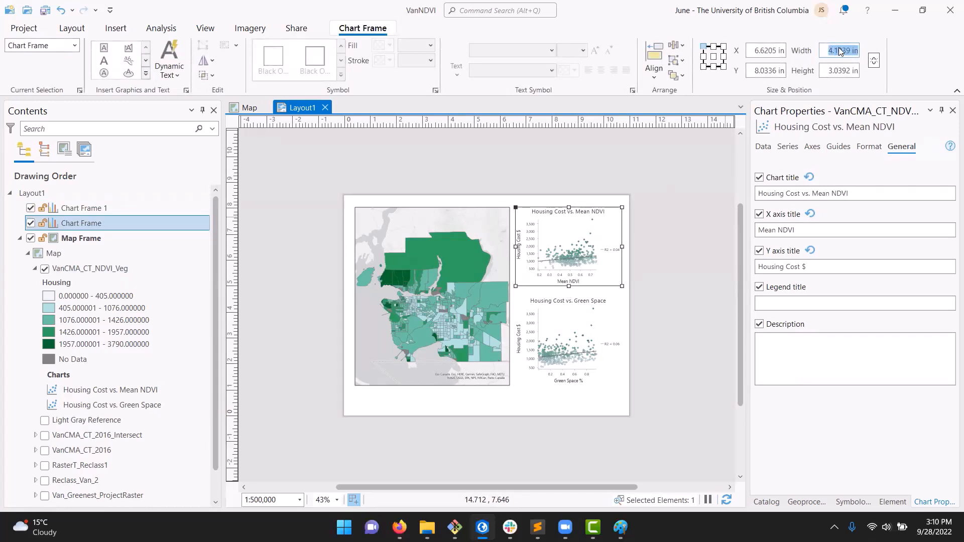
pyautogui.write('4')
pyautogui.press('Tab')
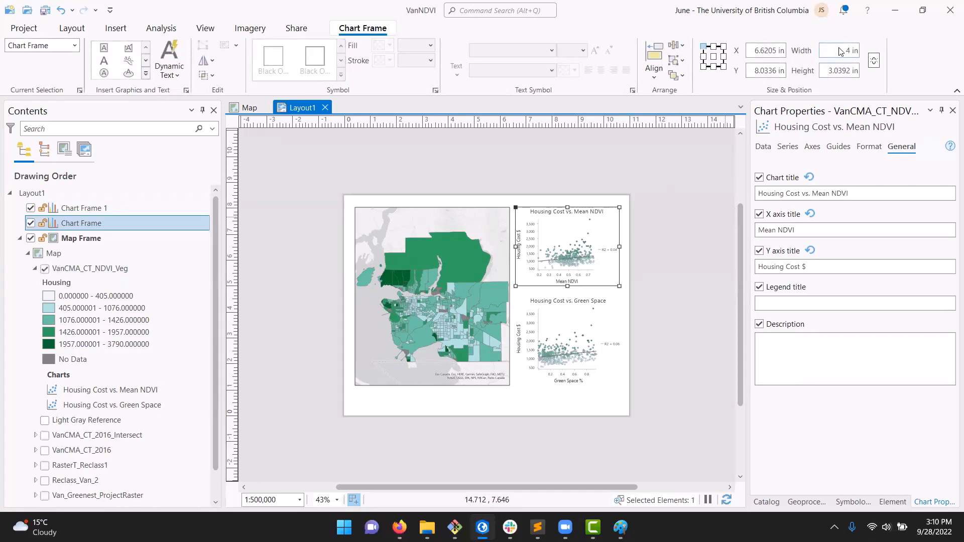
pyautogui.write('3')
pyautogui.press('Tab')
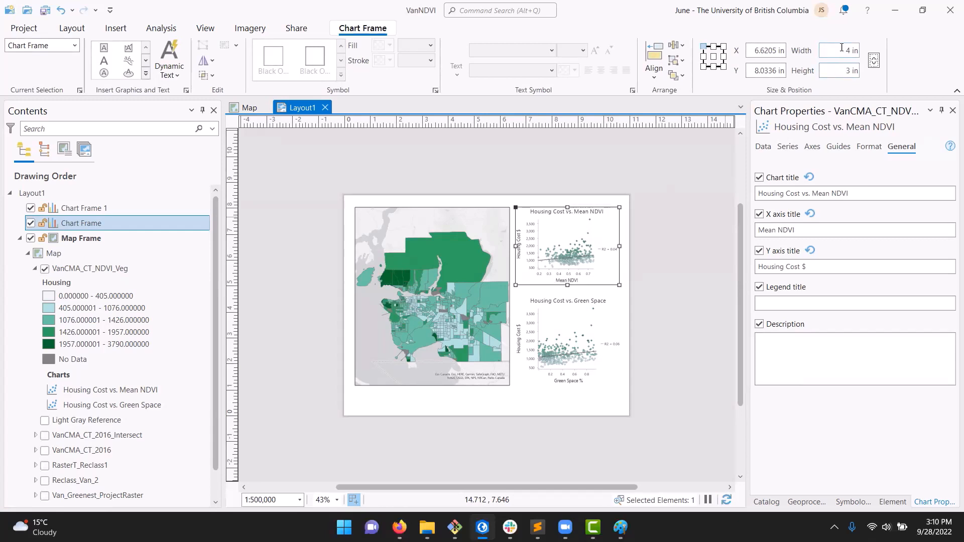
# Set the Housing Cost vs. Green Space chart frame's width to 4 in and height to 3 in, and clear the selection
pyautogui.click(559, 339)
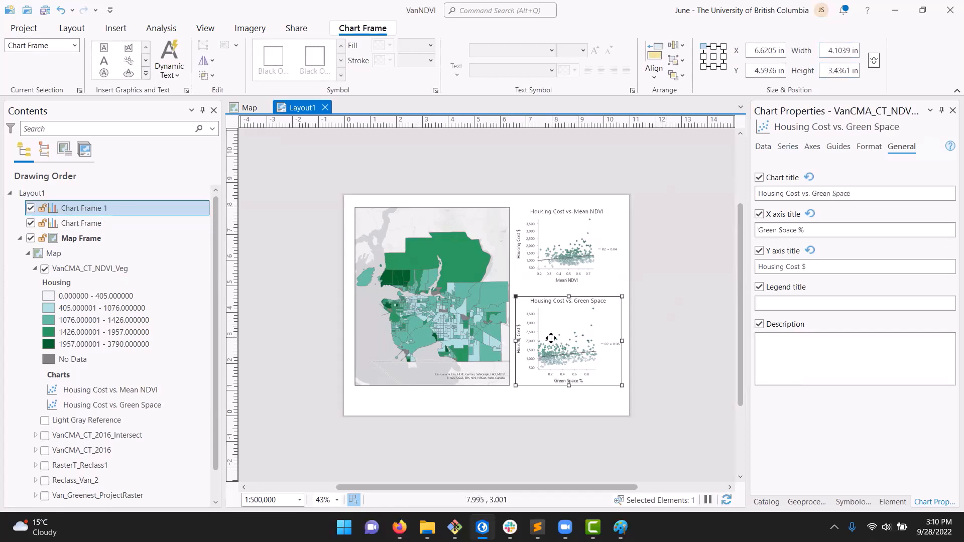
pyautogui.tripleClick(824, 58)
pyautogui.write('4')
pyautogui.press('Return')
pyautogui.press('Tab')
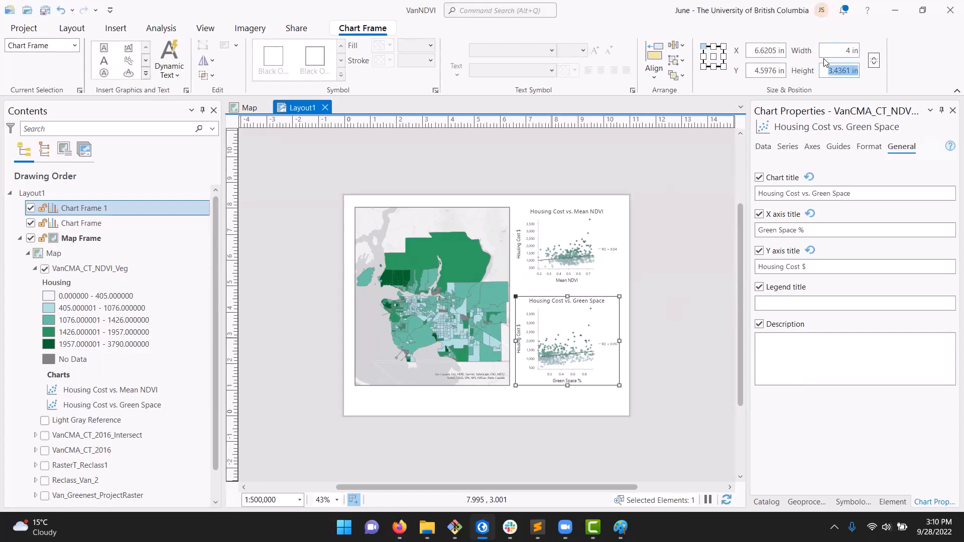
pyautogui.write('3')
pyautogui.press('Return')
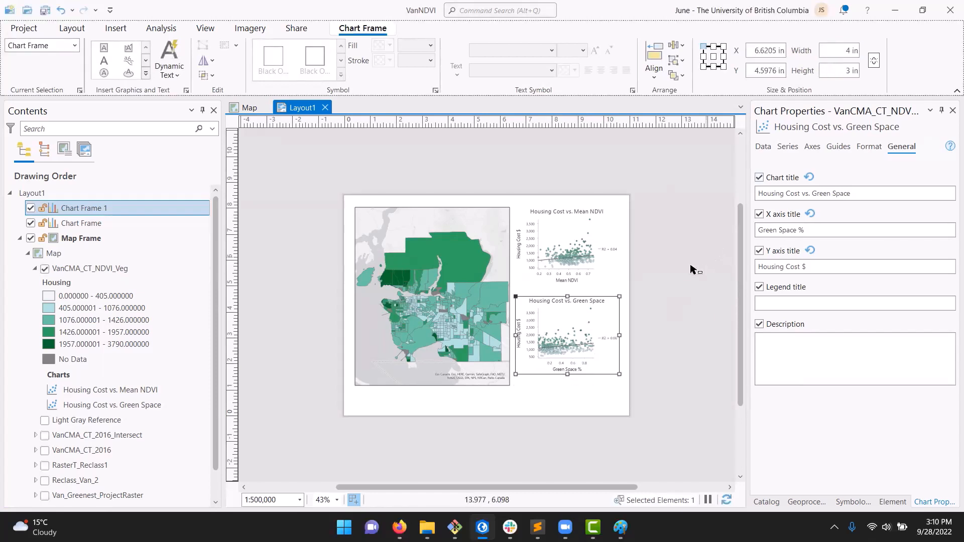
pyautogui.click(648, 287)
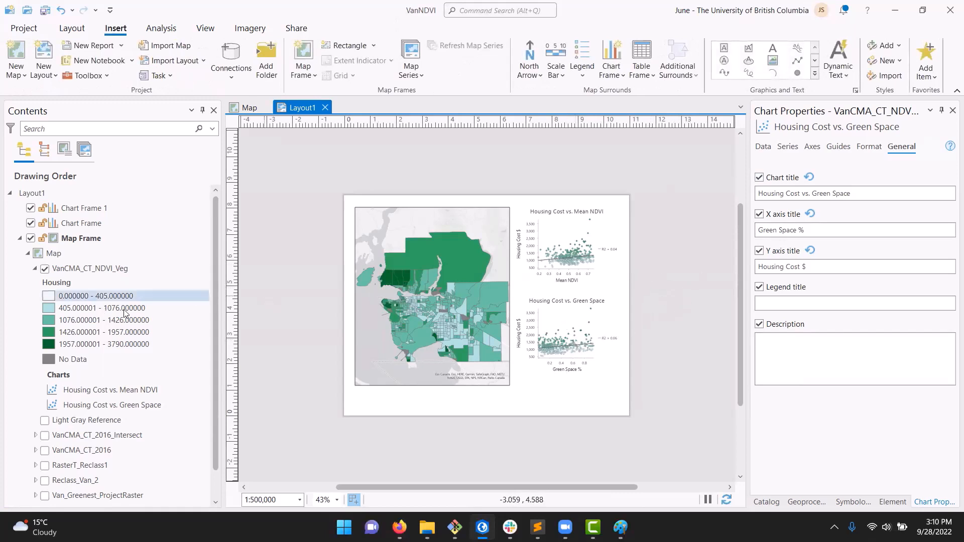
# Turn off the Y axis title of the Housing Cost vs. Green Space chart
pyautogui.click(127, 390)
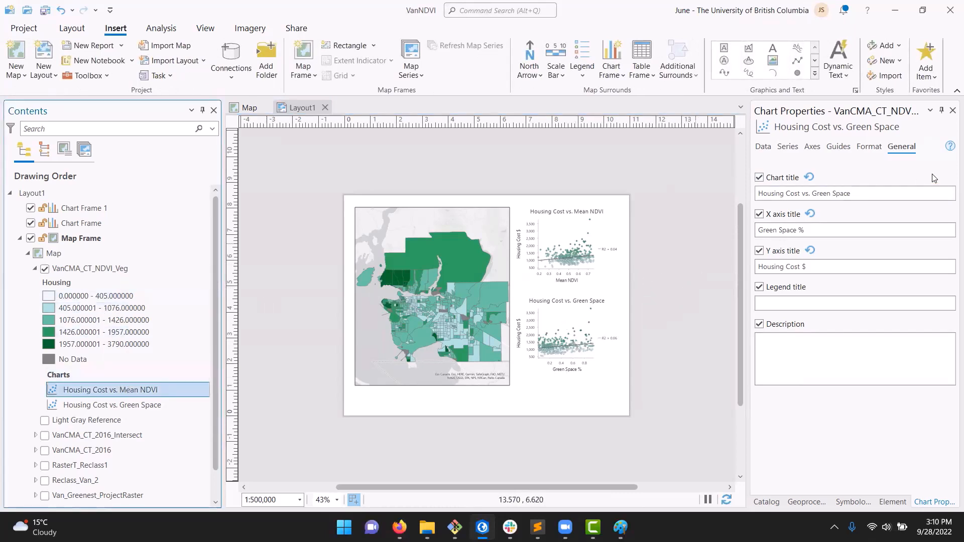
pyautogui.moveTo(870, 191); pyautogui.dragTo(745, 196)
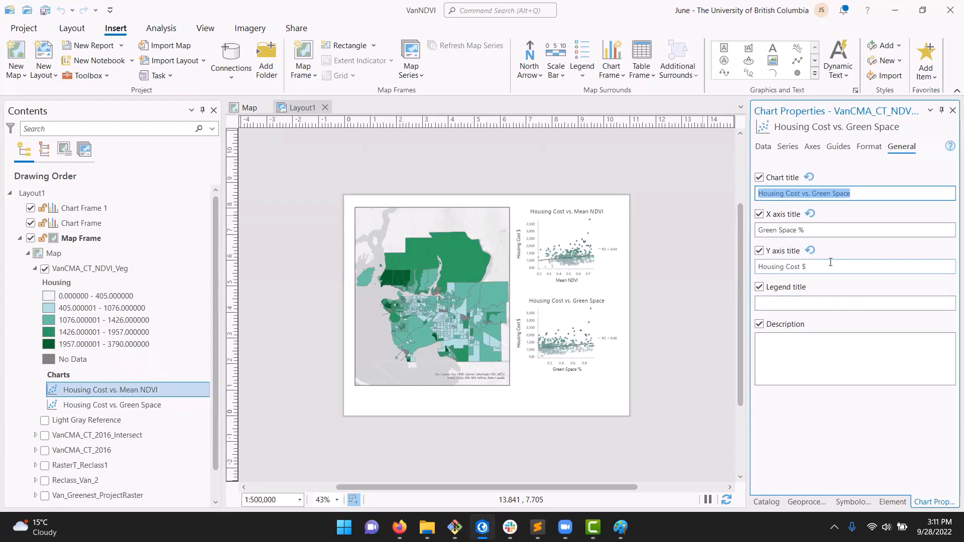
pyautogui.click(827, 232)
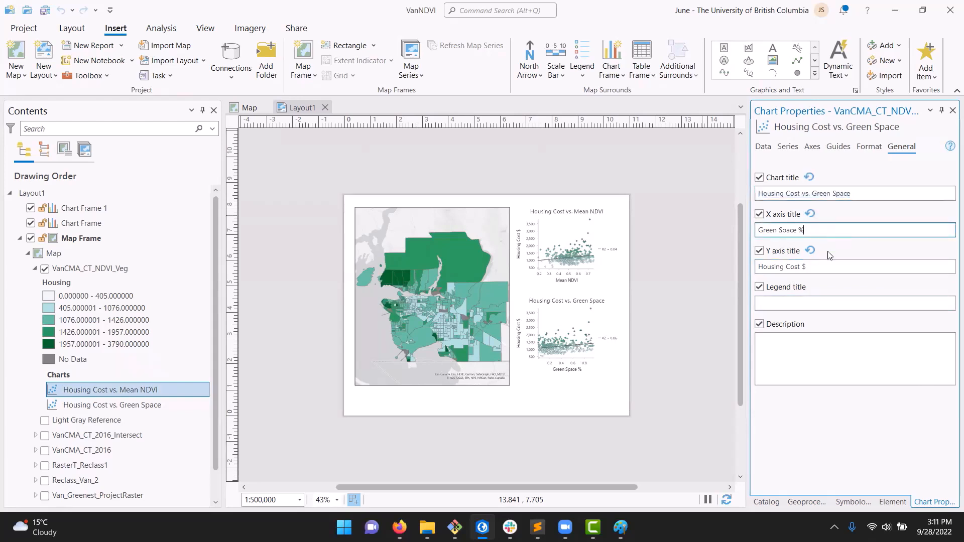
pyautogui.click(760, 252)
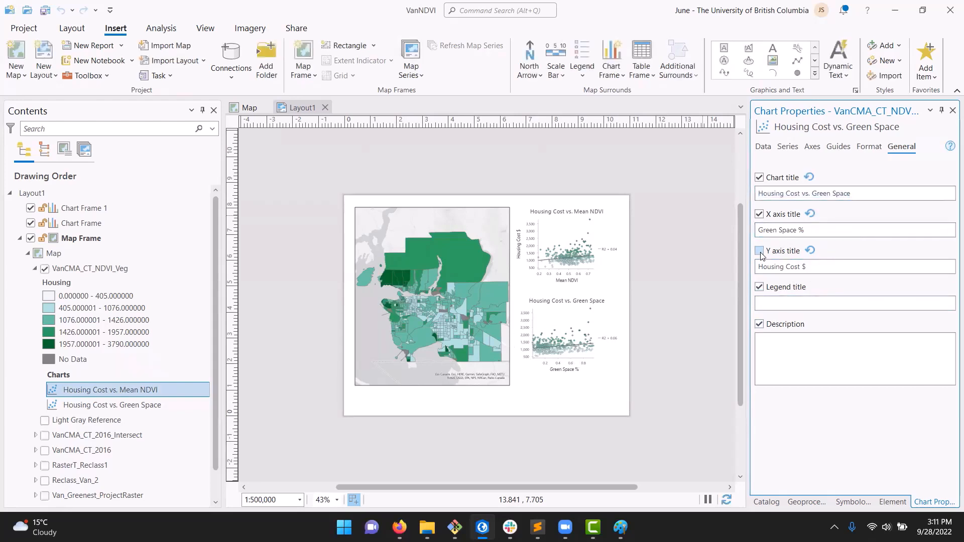